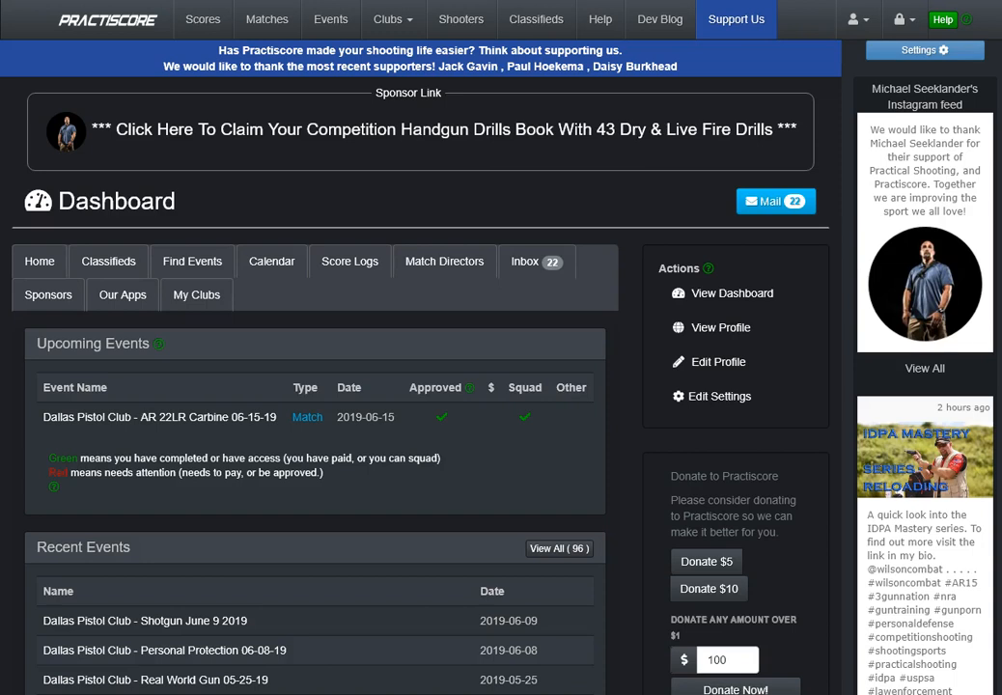
# Open the Dallas Pistol Club - AR 22LR Carbine dashboard from the clubs you help manage and find its upcoming matches
pyautogui.click(426, 267)
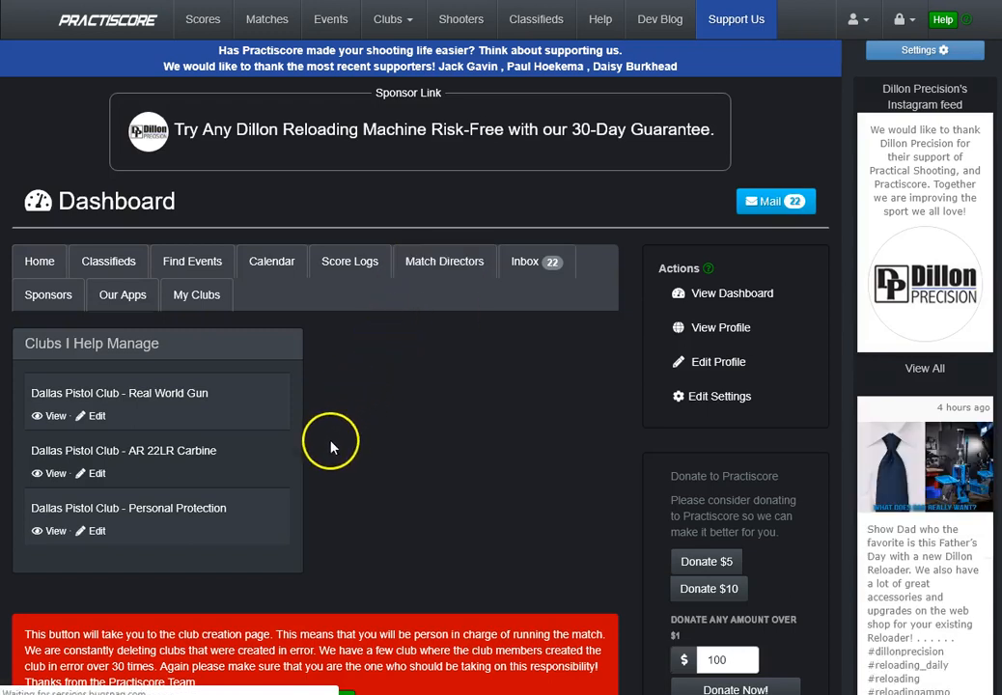
pyautogui.click(206, 454)
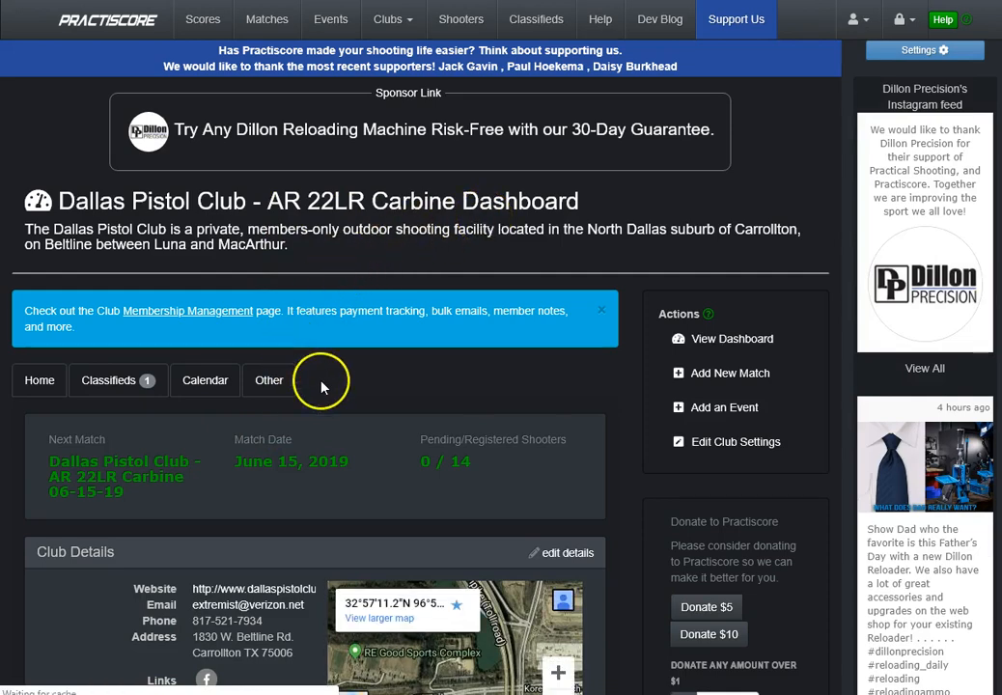
pyautogui.scroll(-4, 321, 387)
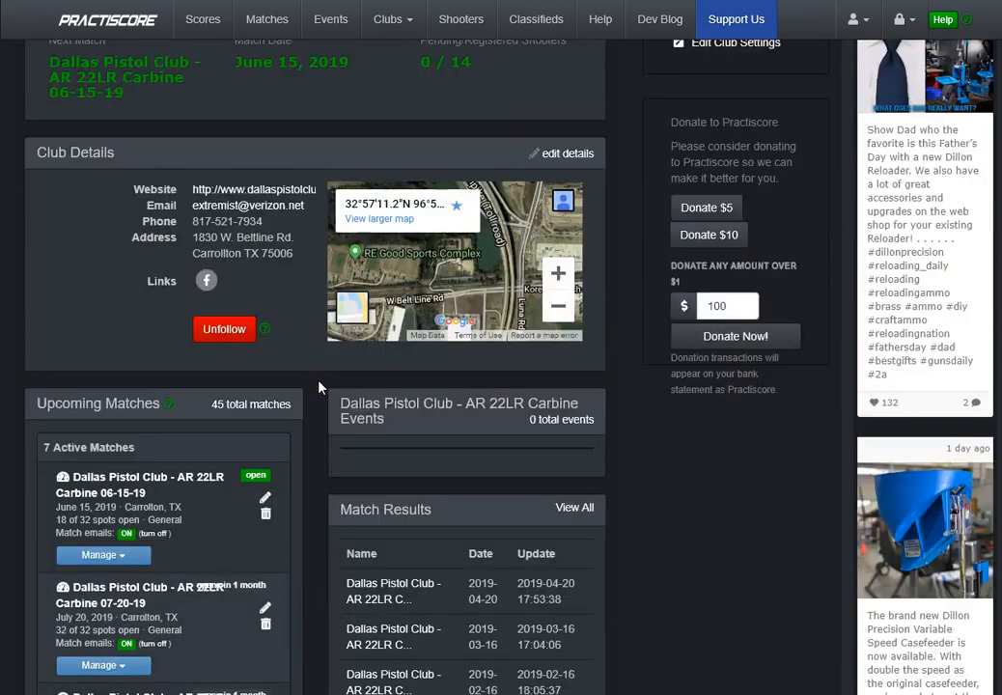
pyautogui.scroll(-2, 321, 387)
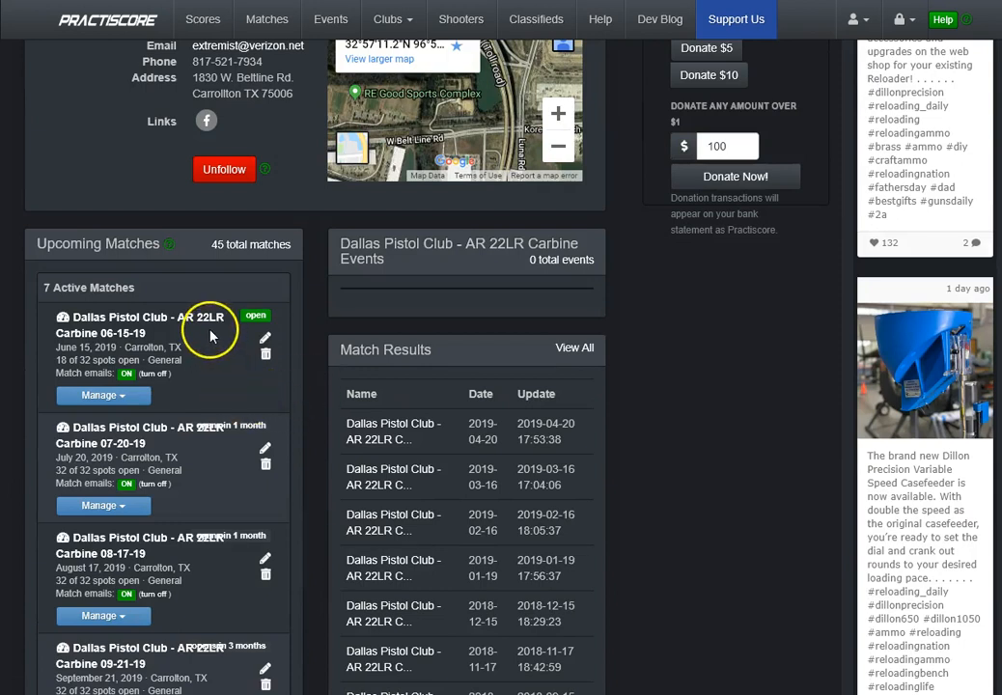
# Open the list for approving and viewing shooters of the AR 22LR Carbine 06-15-19 match
pyautogui.click(111, 399)
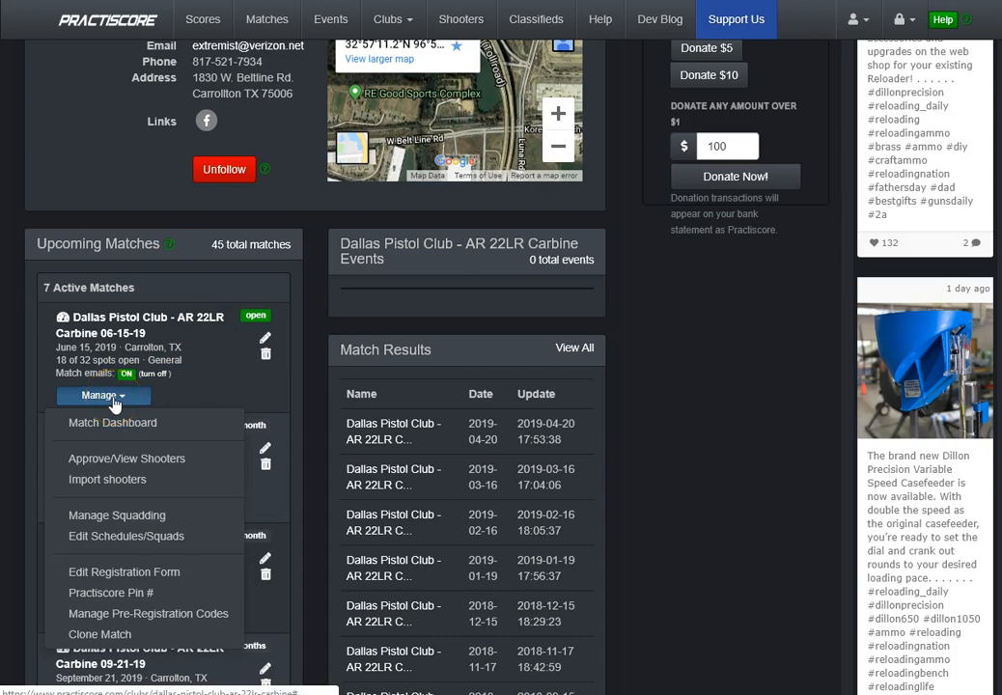
pyautogui.click(113, 400)
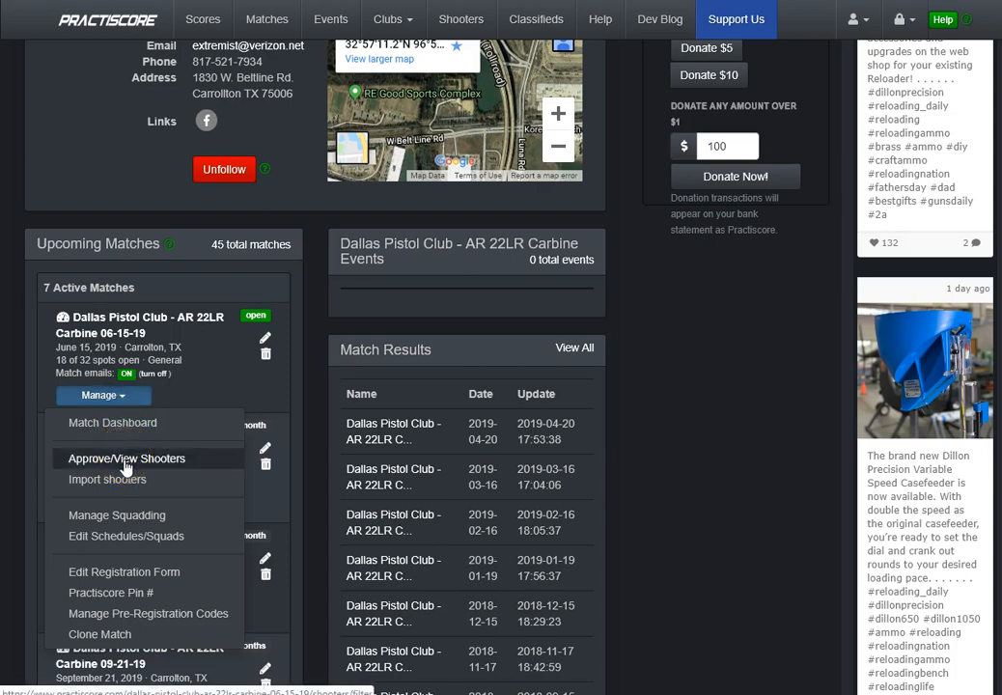
pyautogui.click(125, 460)
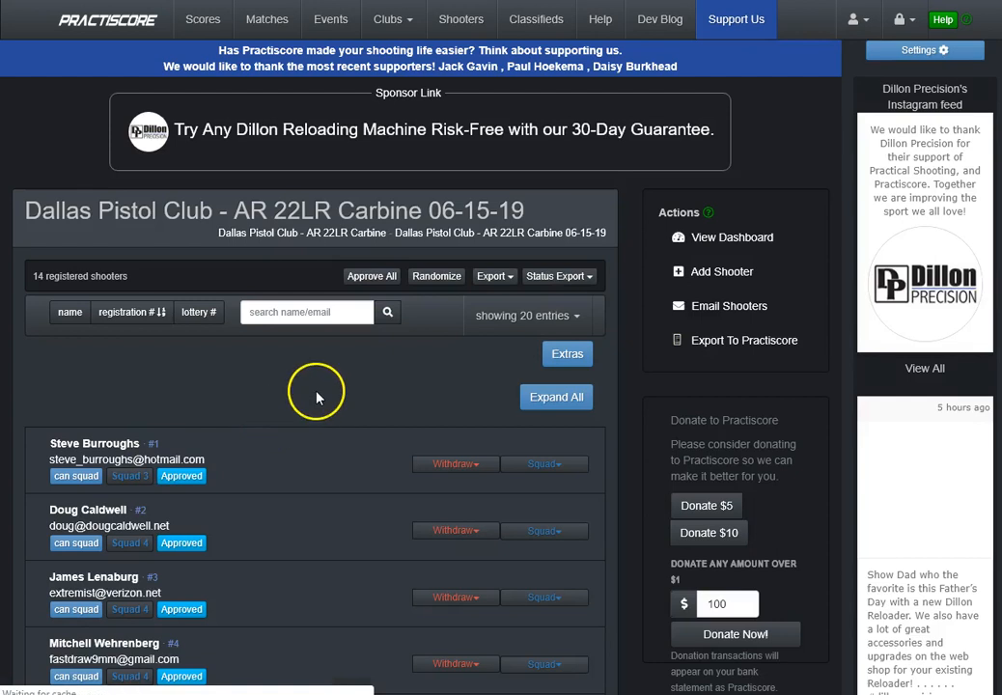
# Export all data of the match's registered shooters as a CSV file
pyautogui.click(496, 281)
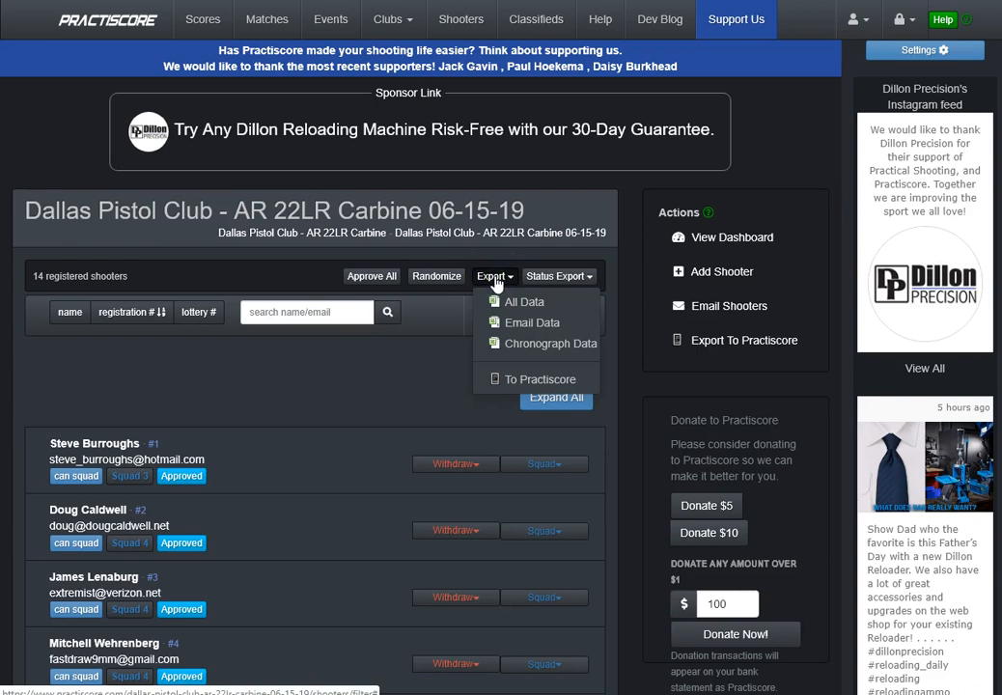
pyautogui.click(512, 301)
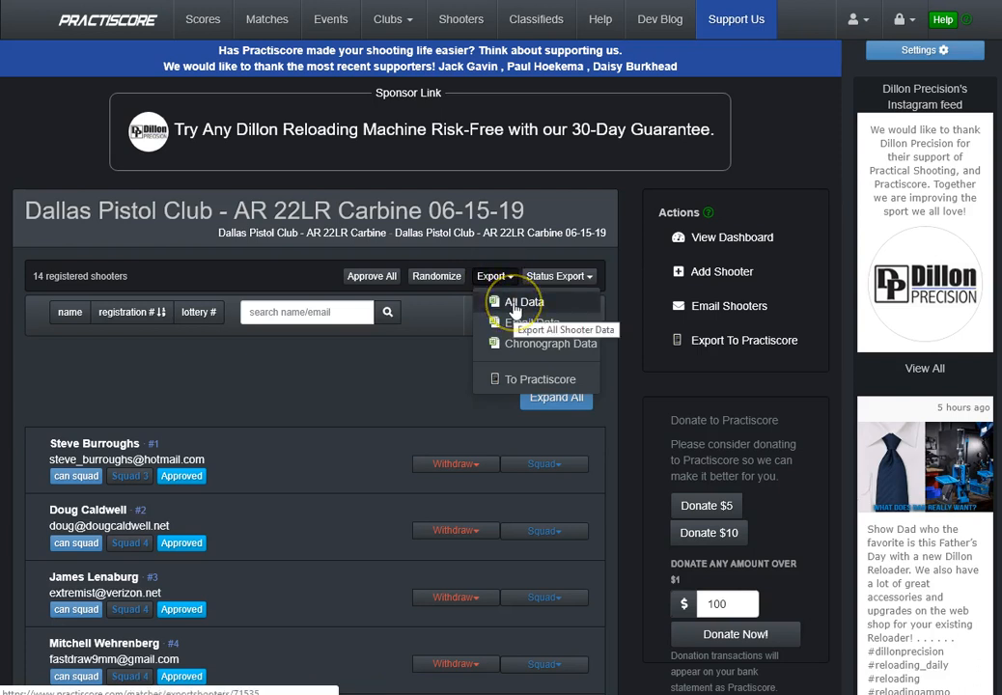
pyautogui.click(515, 309)
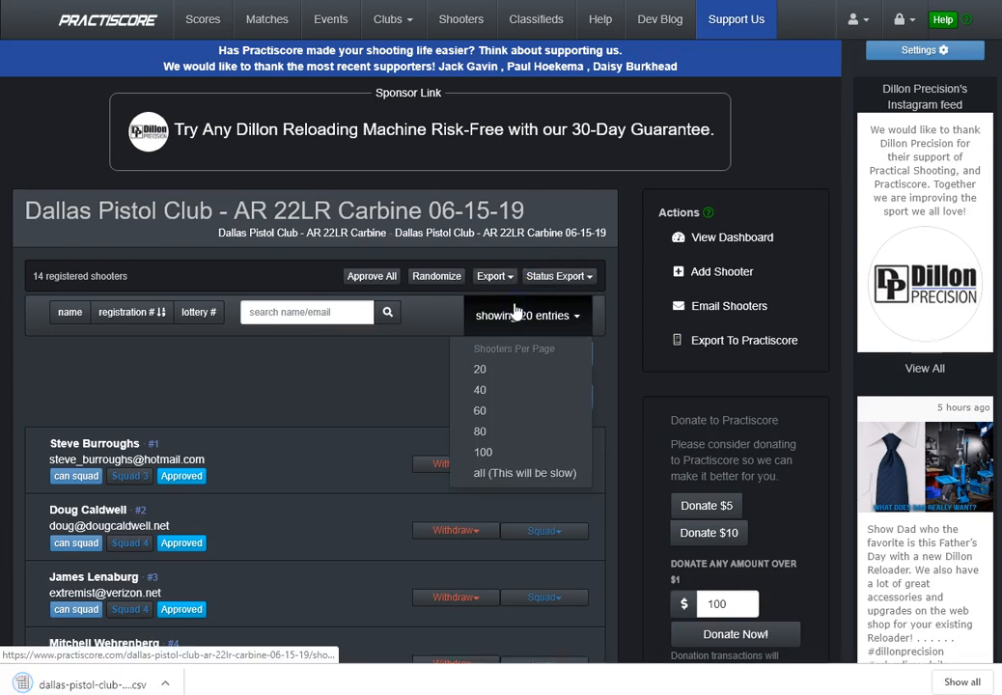
pyautogui.click(421, 314)
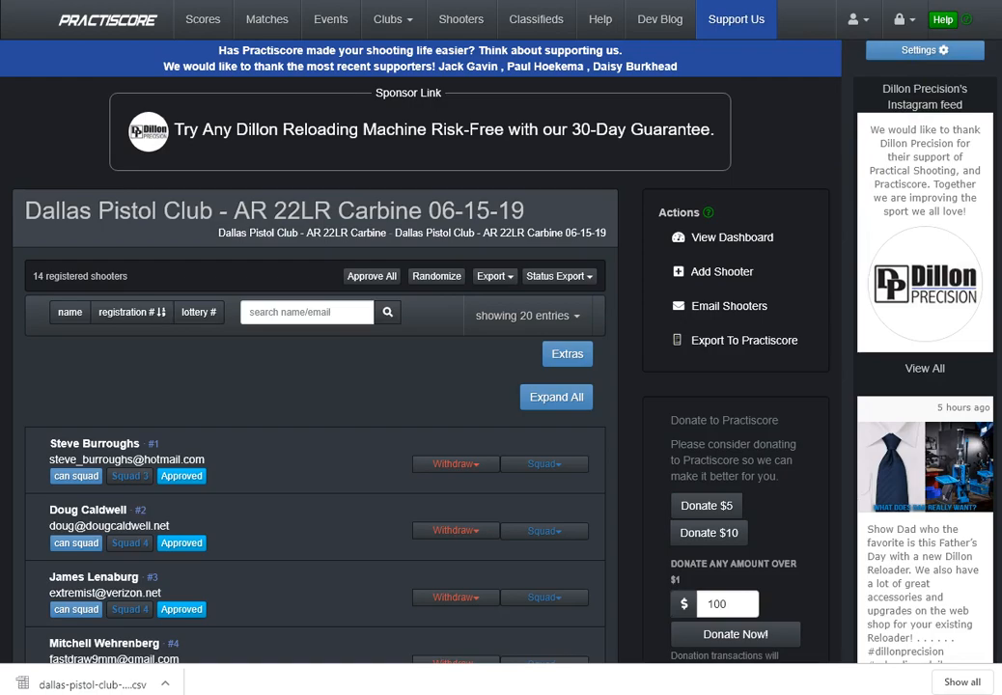
# Copy the downloaded shooters CSV to the desktop and move the other copy there to the Recycle Bin
pyautogui.click(966, 2)
pyautogui.click(324, 533)
pyautogui.moveTo(325, 533); pyautogui.dragTo(107, 392)
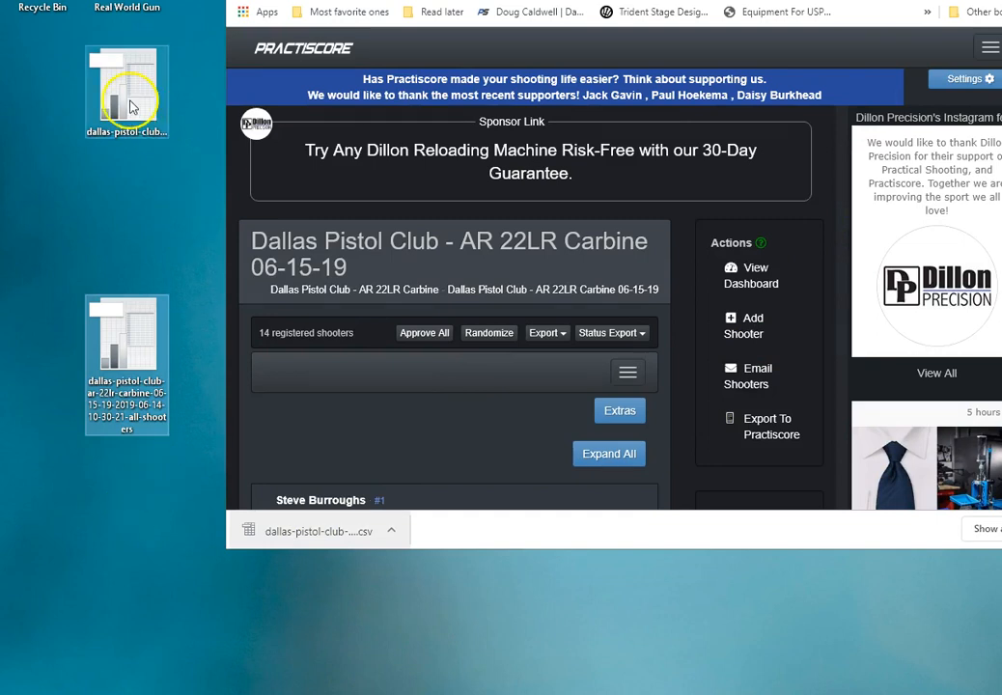
pyautogui.moveTo(131, 106); pyautogui.dragTo(44, 10)
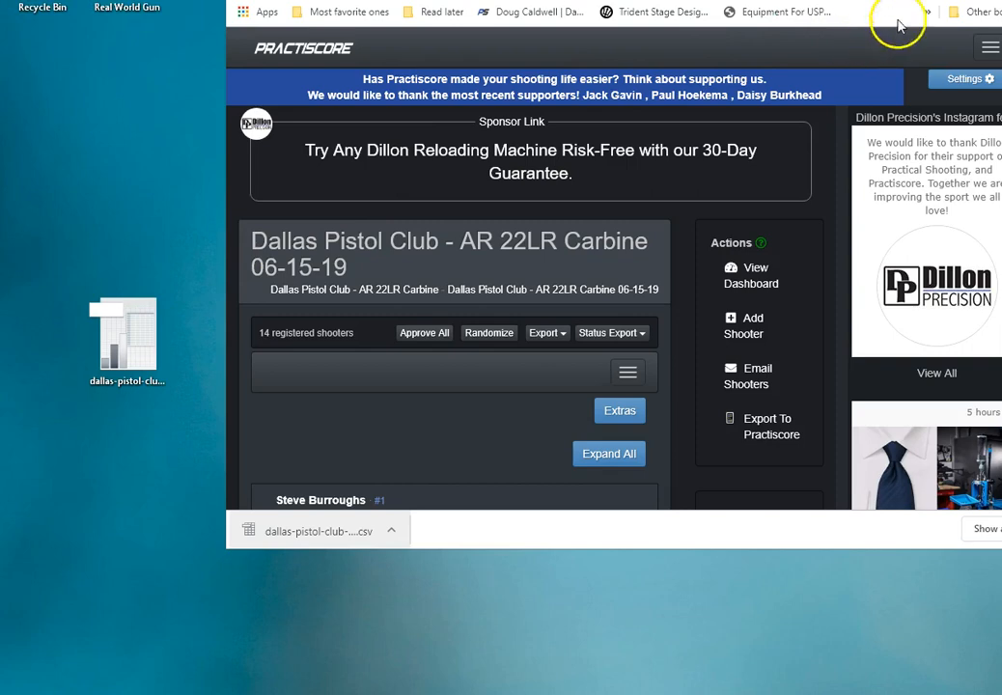
pyautogui.press('super+Up')
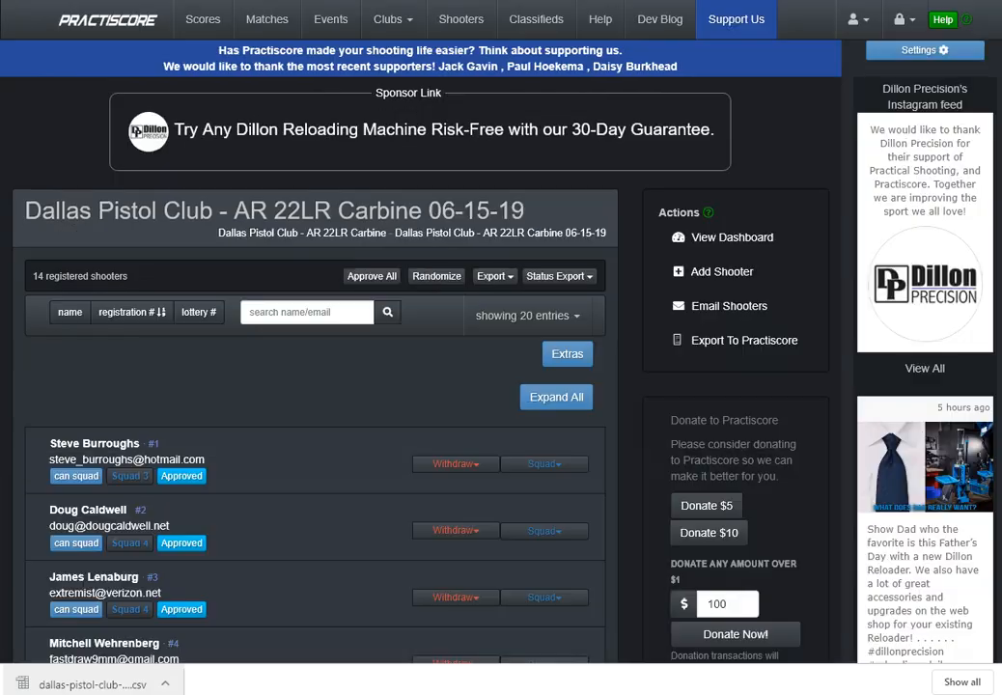
# Switch to the Google Sheets file AR22 Carbine Match 06/15/19, import the downloaded all-shooters CSV as a new spreadsheet, and open it
pyautogui.hotkey('ctrl', 't')
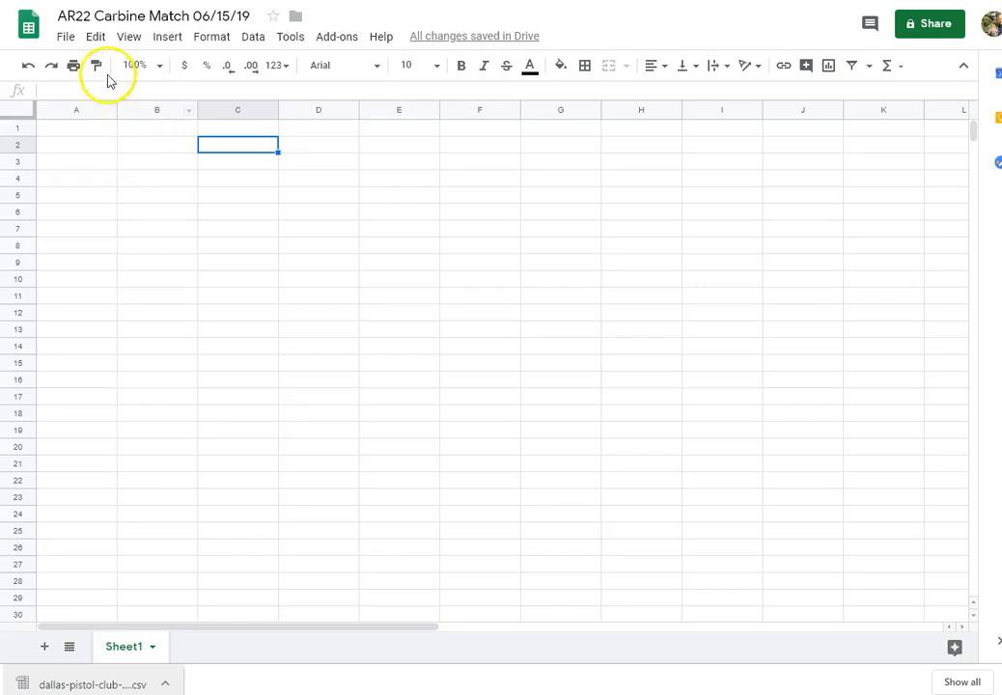
pyautogui.click(68, 39)
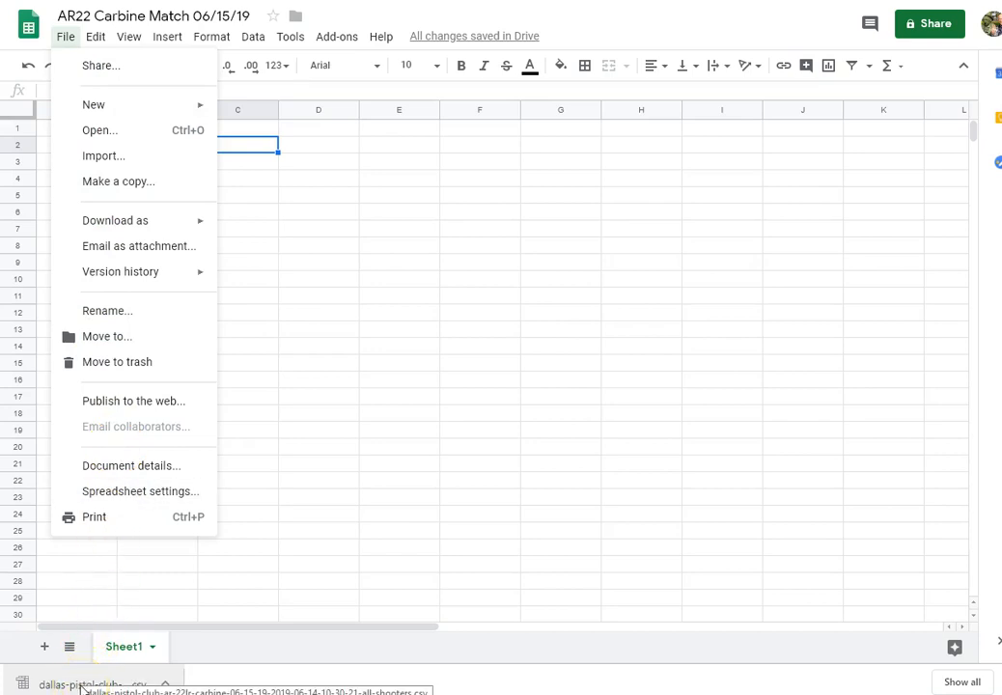
pyautogui.click(105, 157)
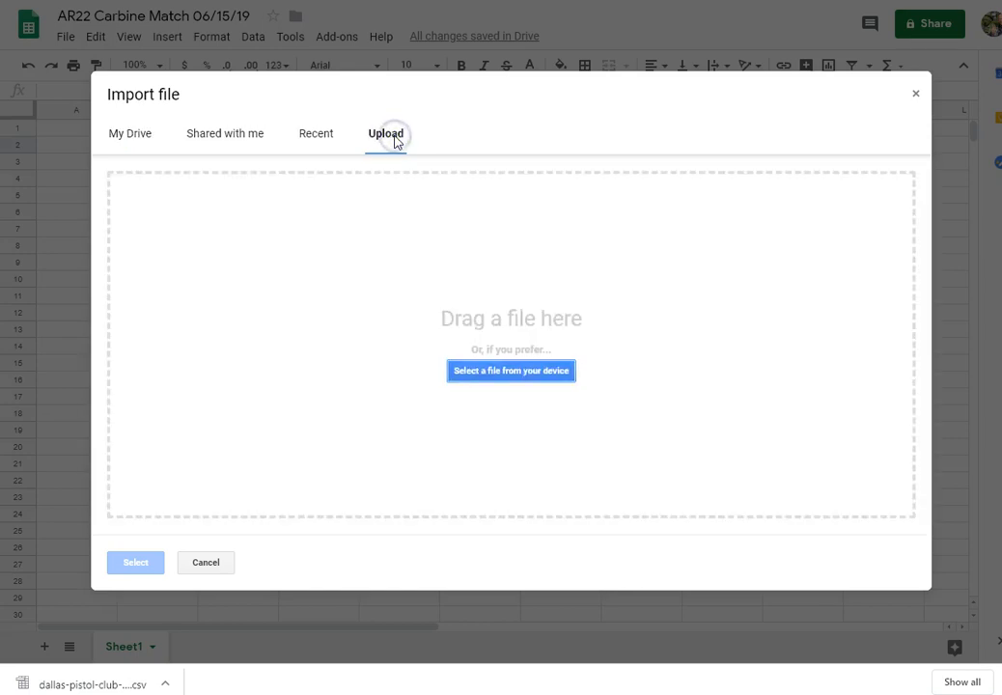
pyautogui.moveTo(103, 683)
pyautogui.mouseDown()
pyautogui.moveTo(374, 520)
pyautogui.moveTo(484, 327)
pyautogui.mouseUp()
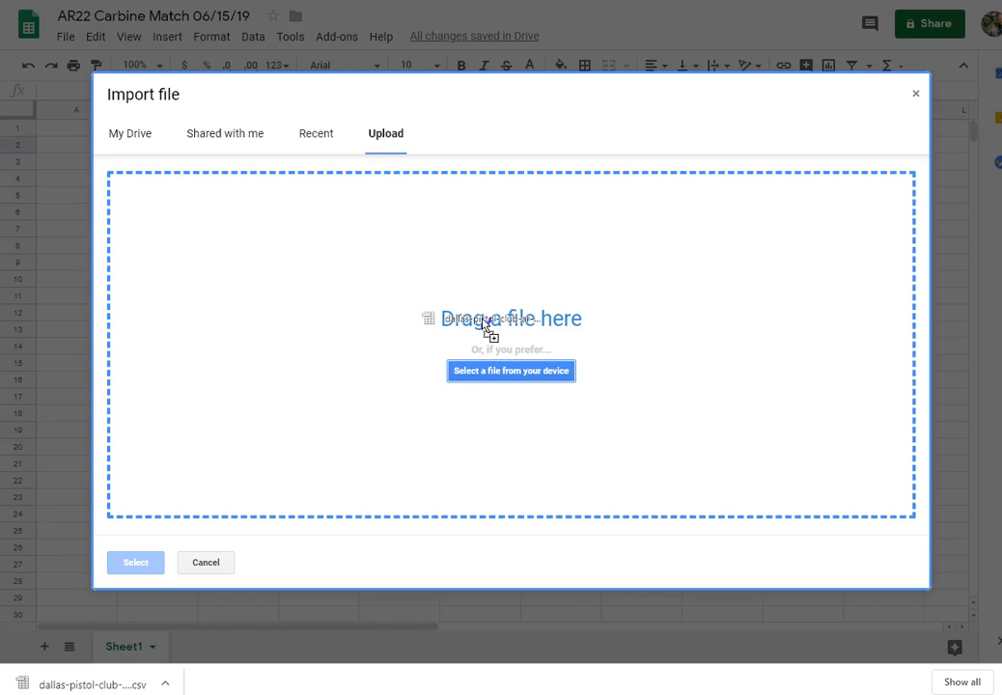
pyautogui.moveTo(483, 326); pyautogui.dragTo(484, 323)
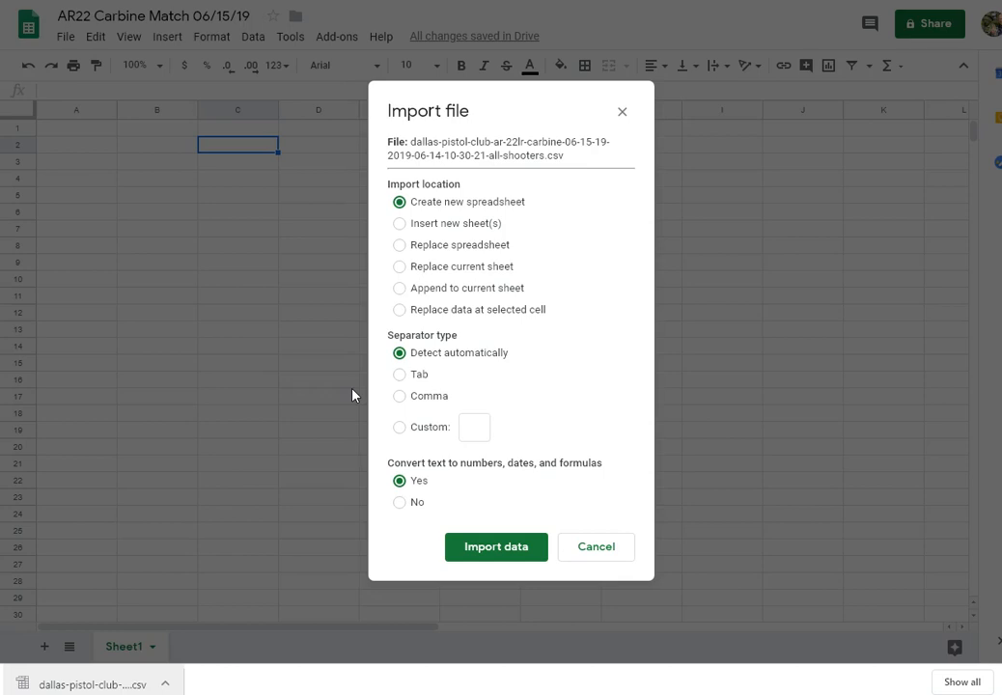
pyautogui.click(508, 552)
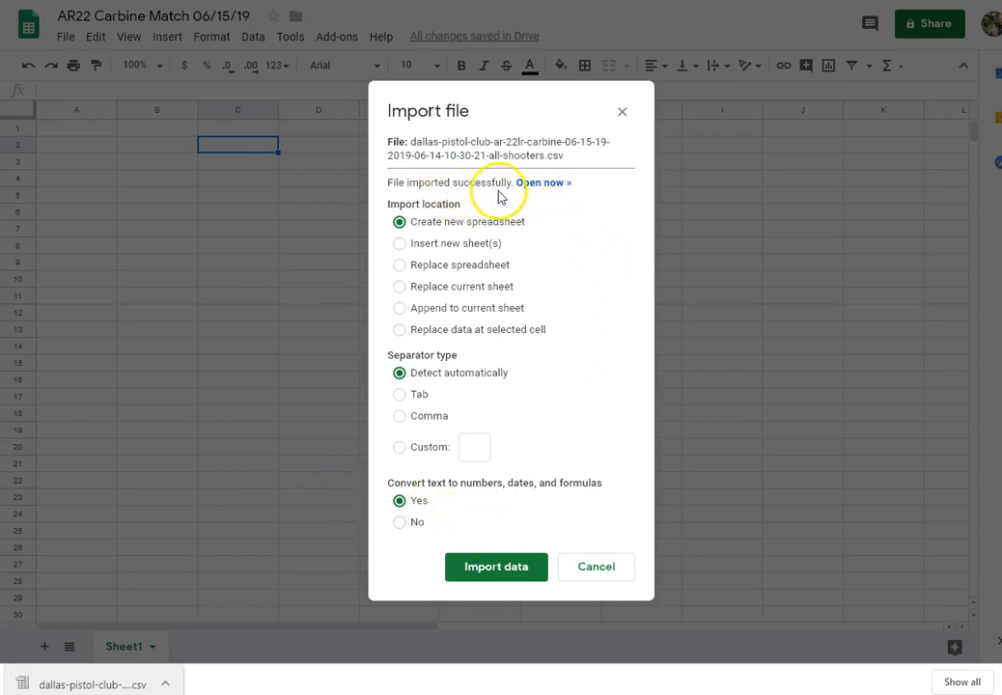
pyautogui.click(539, 186)
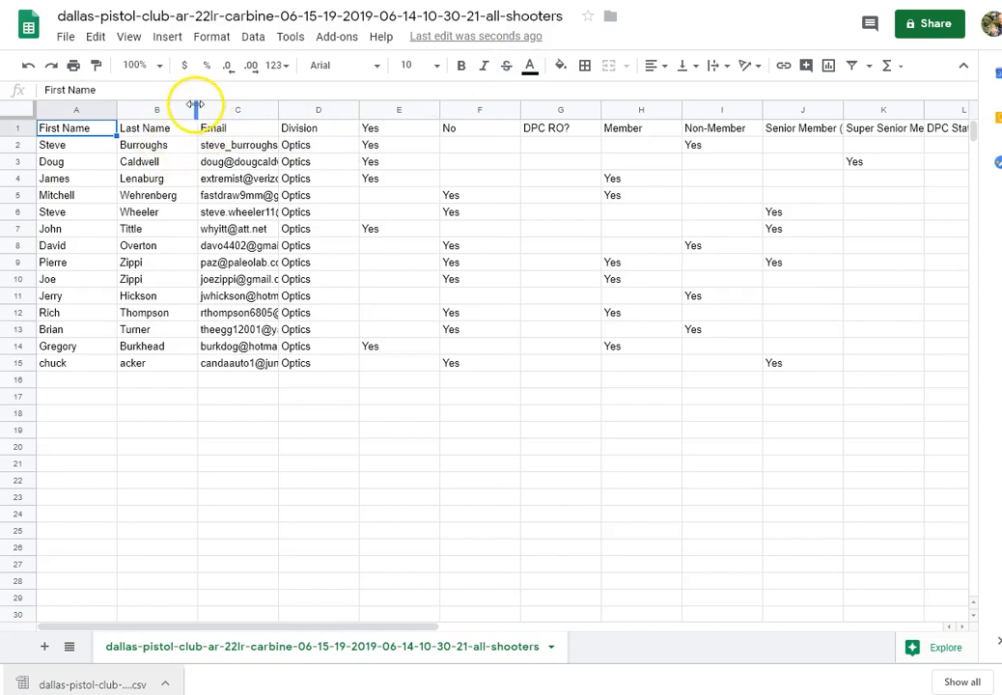
# Widen the Email column to show the full addresses, and delete that column
pyautogui.moveTo(276, 110); pyautogui.dragTo(331, 114)
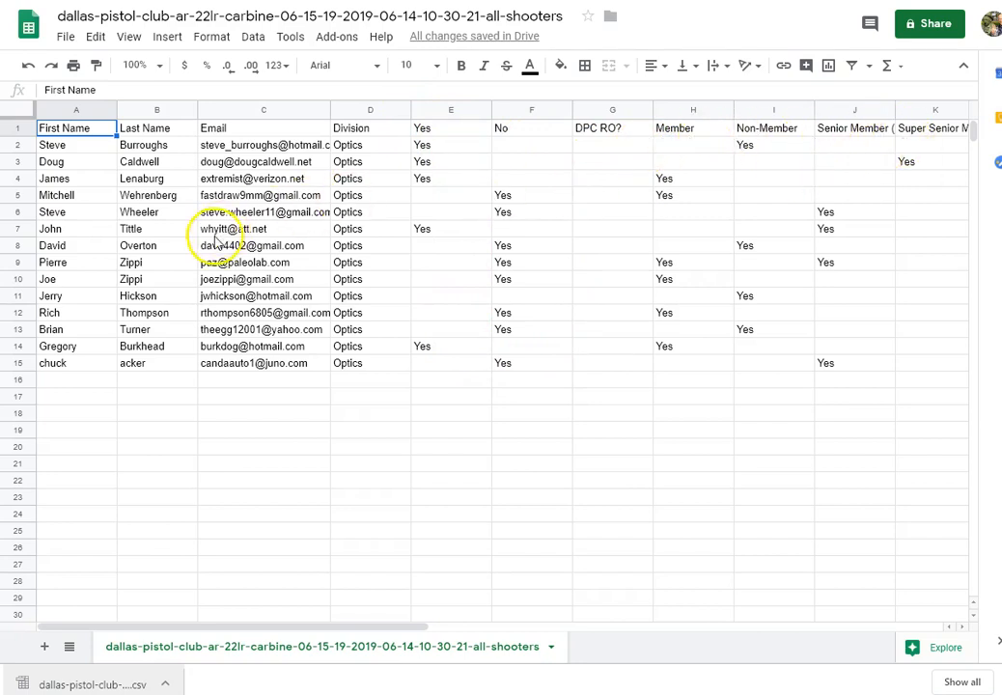
pyautogui.click(262, 111)
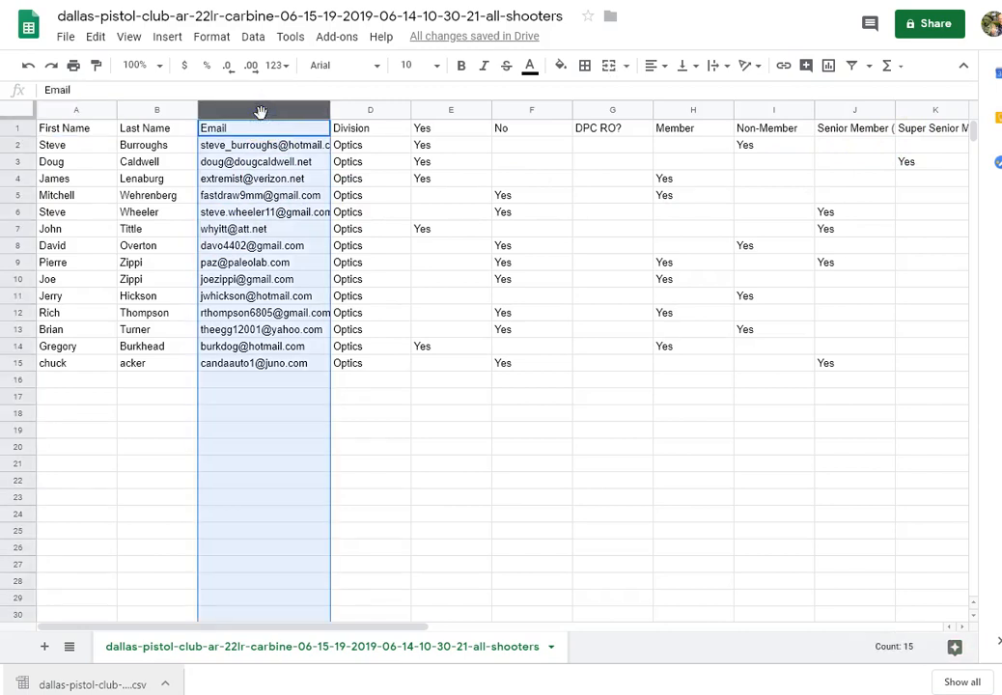
pyautogui.click(66, 41)
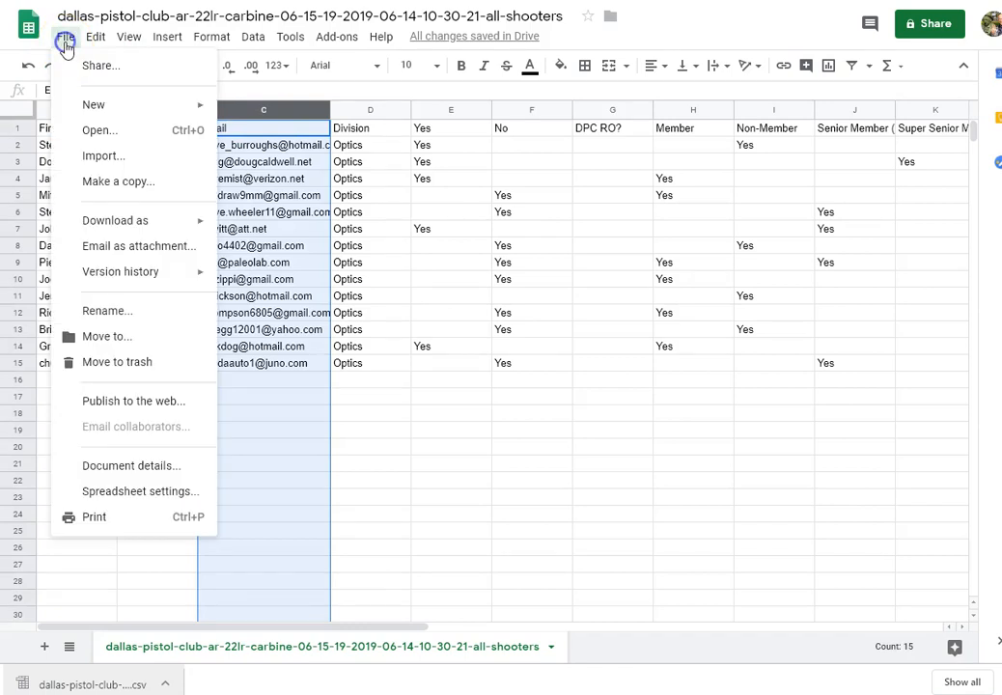
pyautogui.click(100, 41)
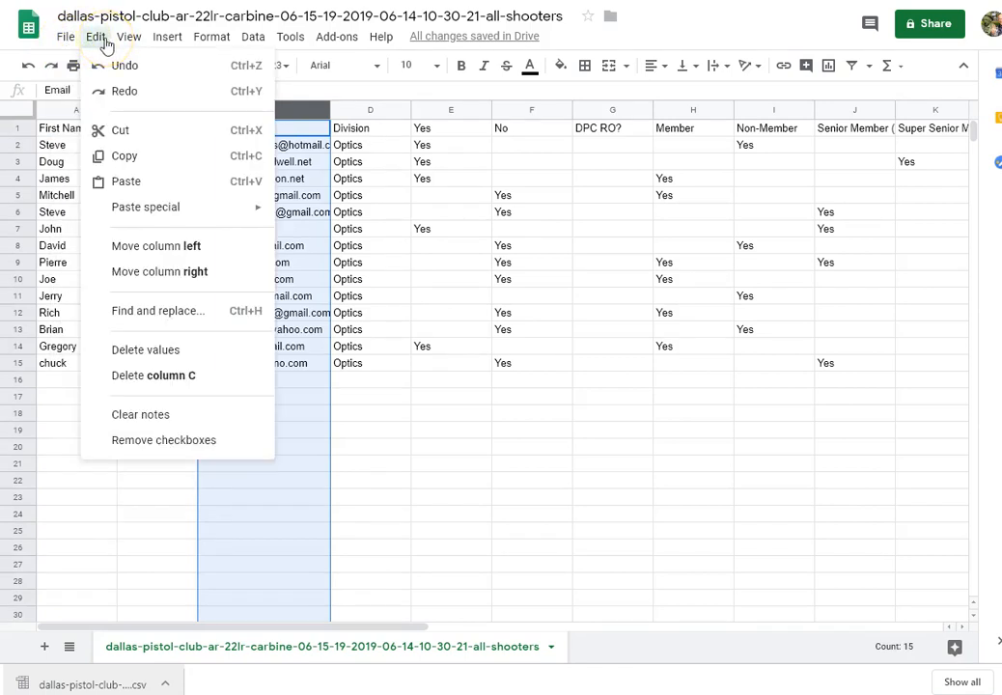
pyautogui.click(150, 377)
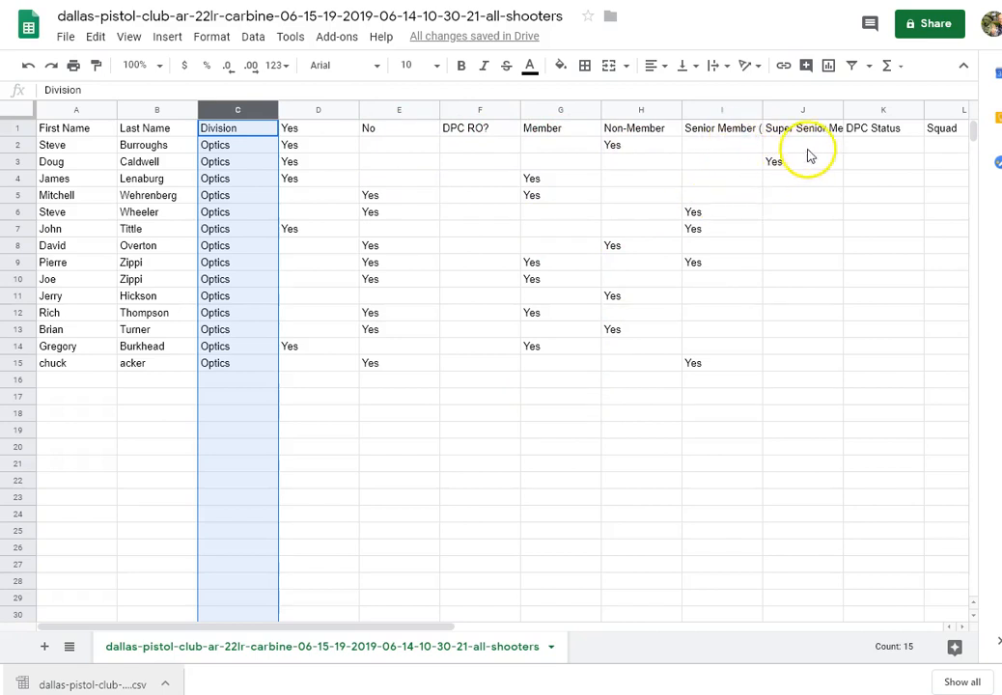
# Widen the Super Senior Member column and replace the Senior Member (Over 60) header in I1 with Chit
pyautogui.moveTo(842, 112); pyautogui.dragTo(895, 111)
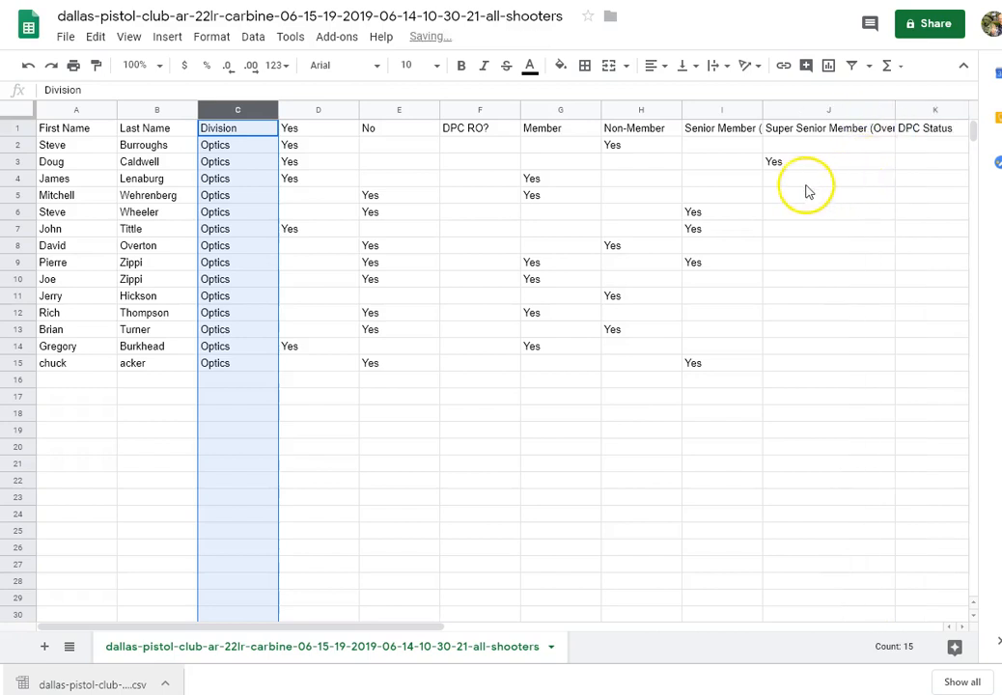
pyautogui.click(718, 129)
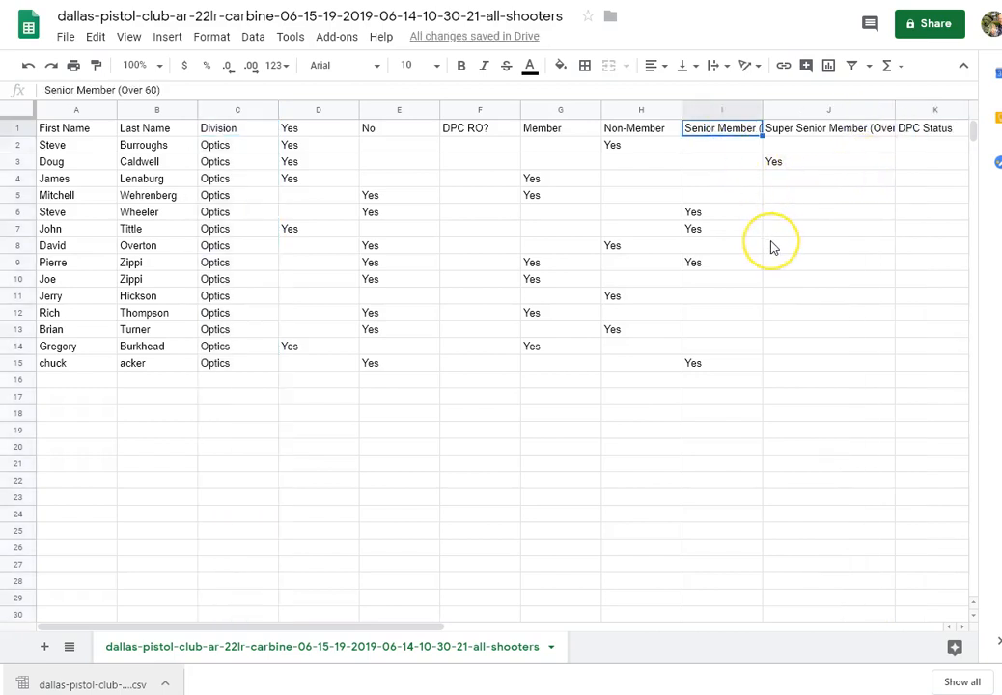
pyautogui.write('Chit')
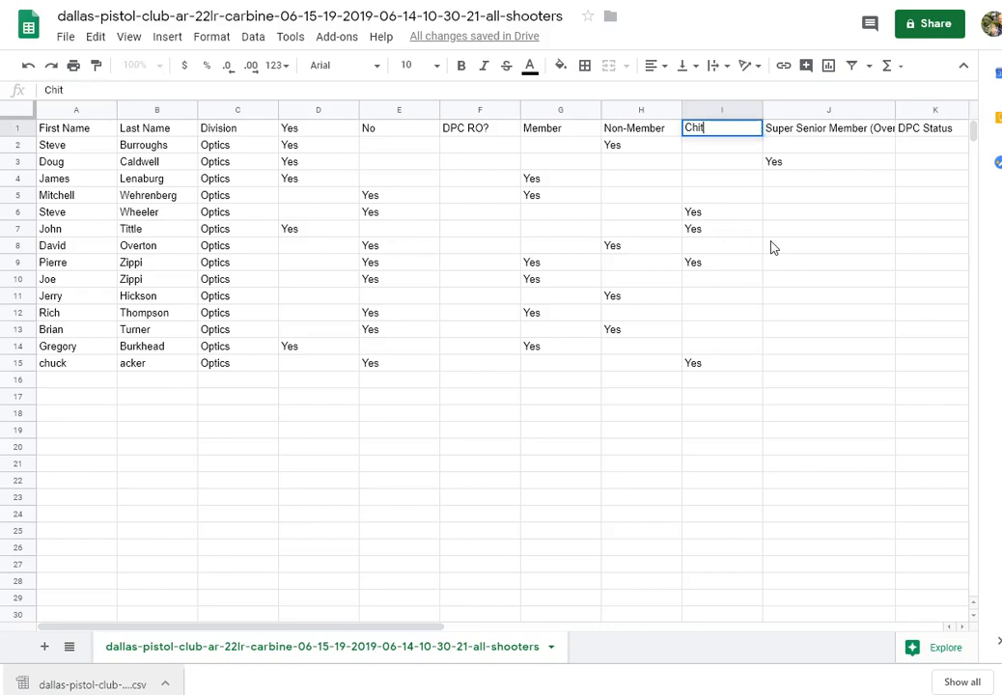